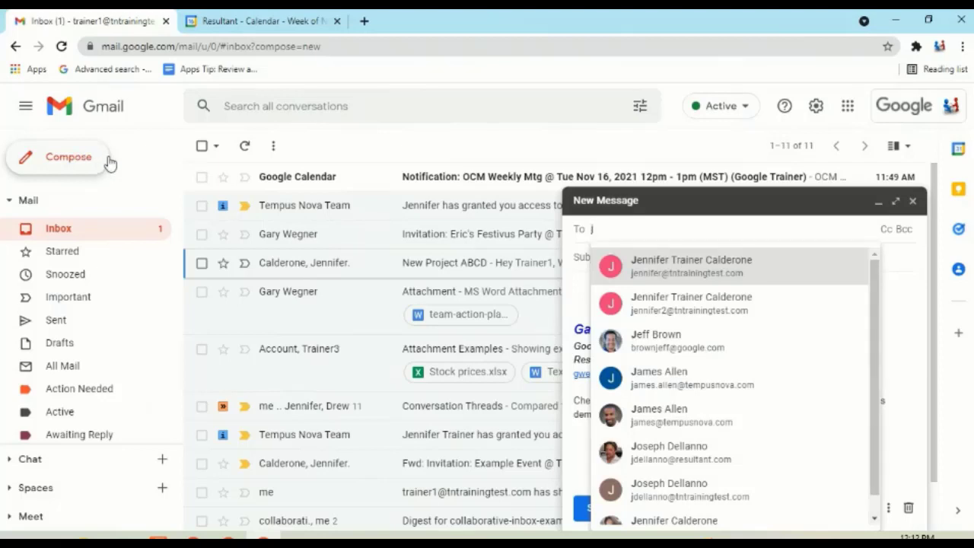
# Step: Type 'ma' into the To field, then clear the partial recipient
pyautogui.write('ma')
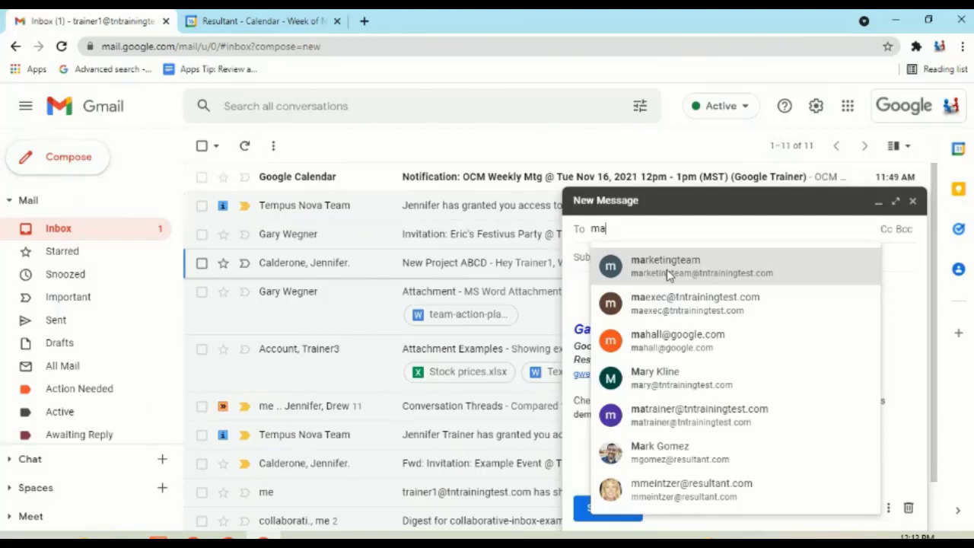
pyautogui.moveTo(669, 251)
pyautogui.press('BackSpace')
pyautogui.press('BackSpace')
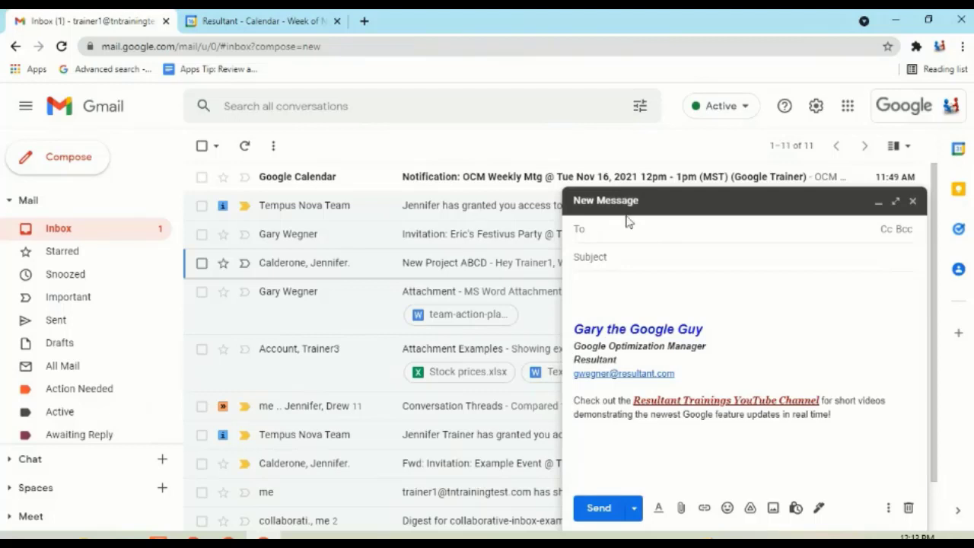
# Step: Tick four contacts in Select contacts, leaving the My contacts group list unchanged
pyautogui.click(579, 231)
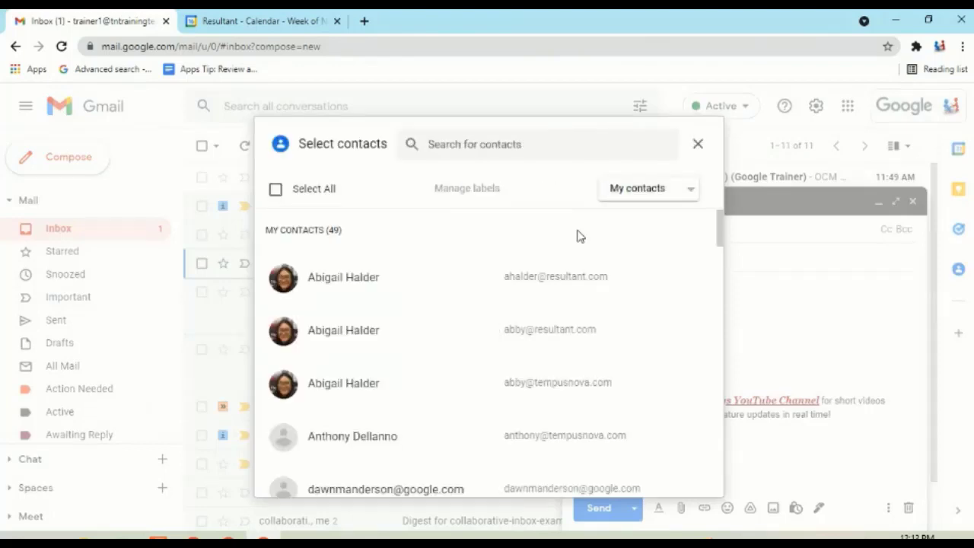
pyautogui.click(285, 333)
pyautogui.click(284, 279)
pyautogui.scroll(-2, 292, 354)
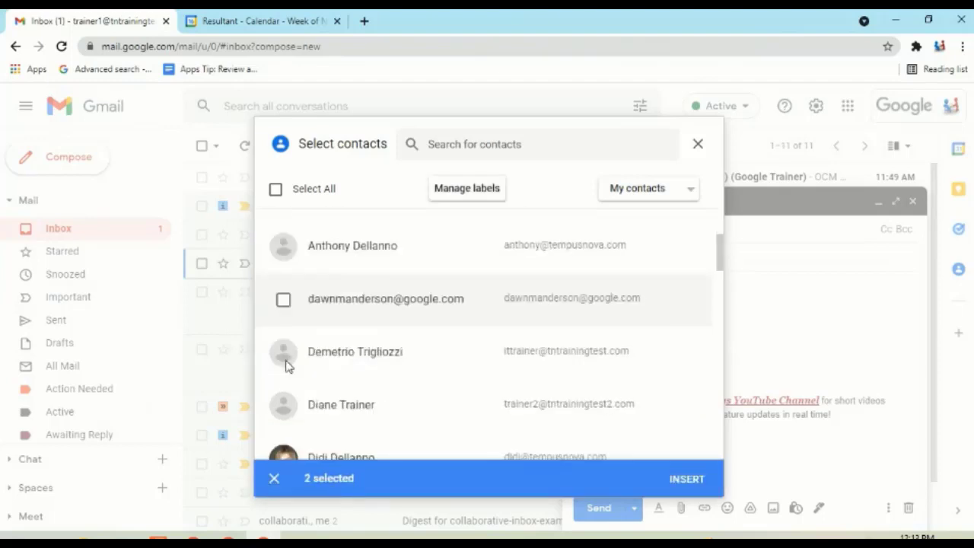
pyautogui.click(283, 299)
pyautogui.click(283, 405)
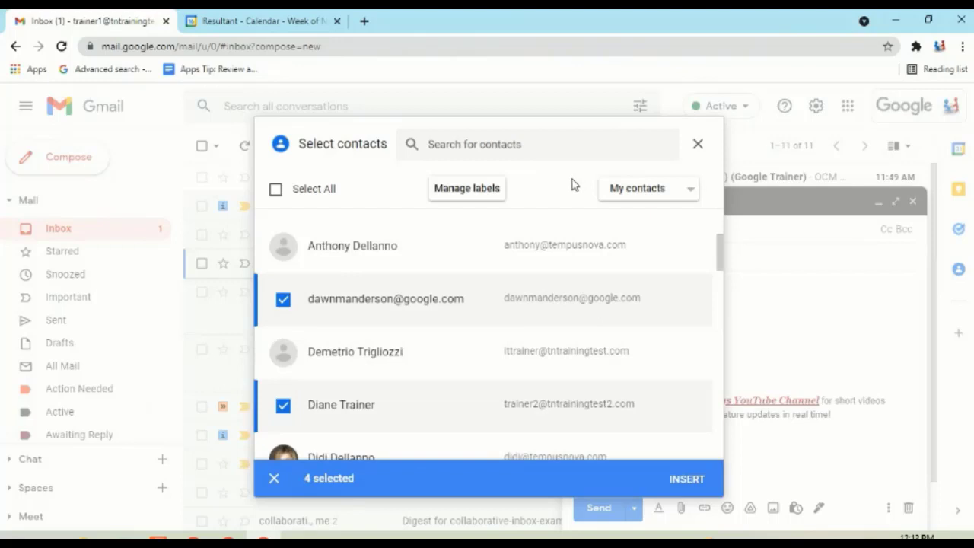
pyautogui.click(692, 190)
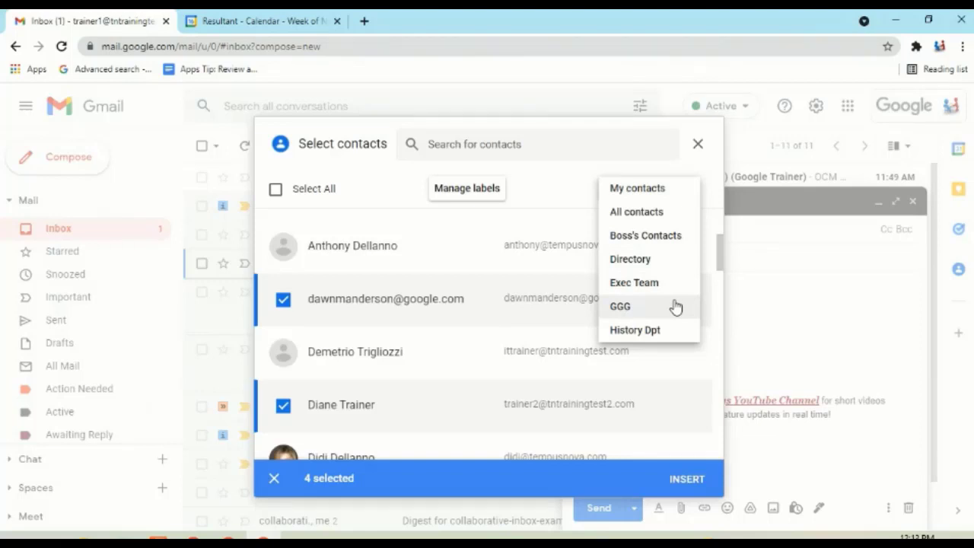
pyautogui.click(560, 187)
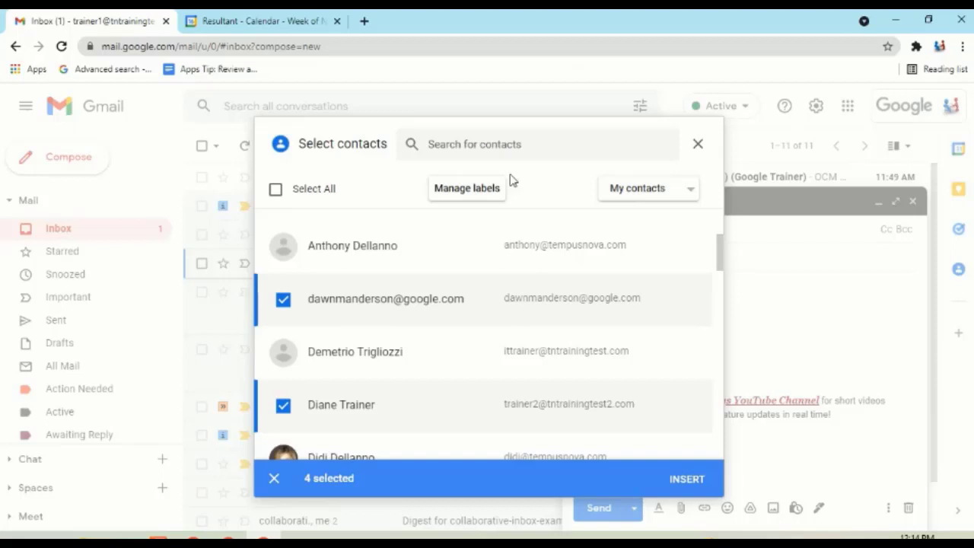
# Step: Start creating a new contact label from the label options, then cancel it
pyautogui.click(477, 195)
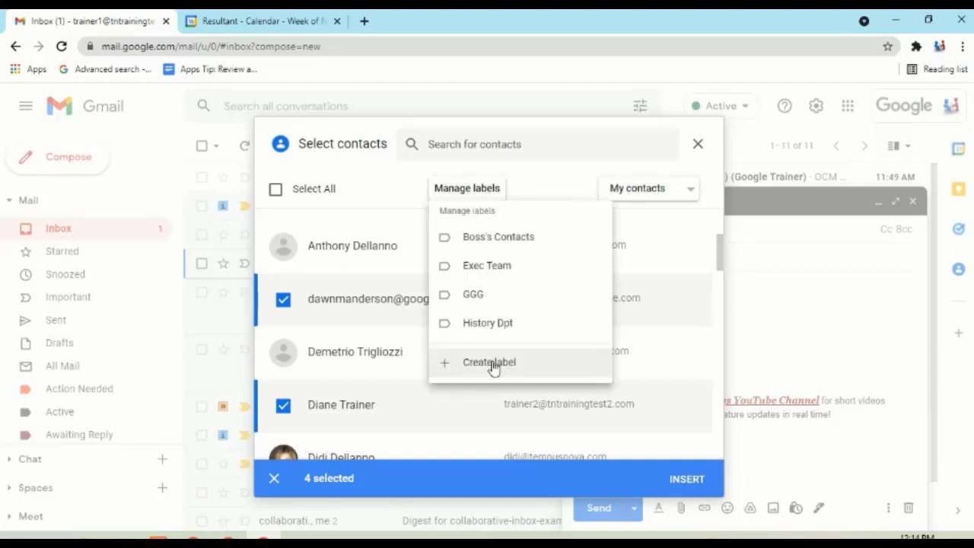
pyautogui.click(490, 363)
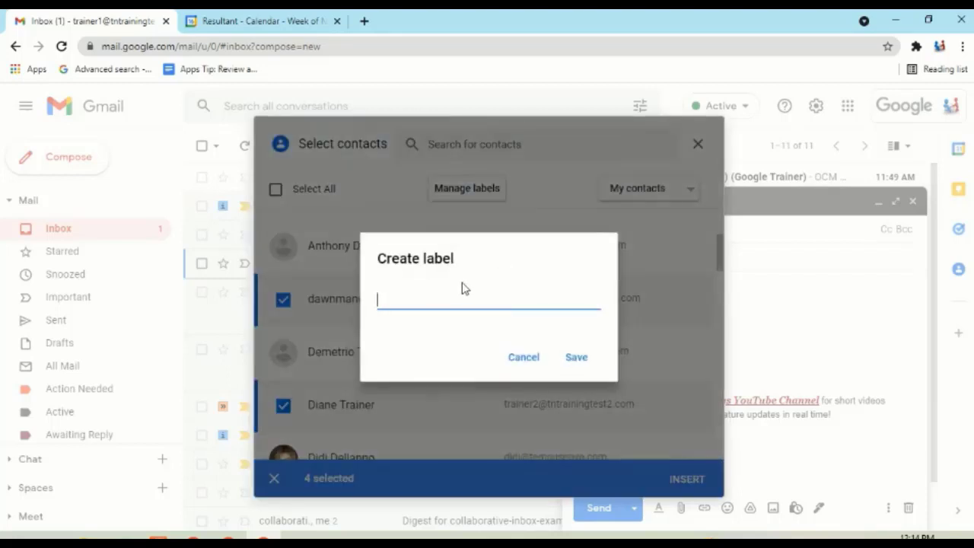
pyautogui.click(517, 358)
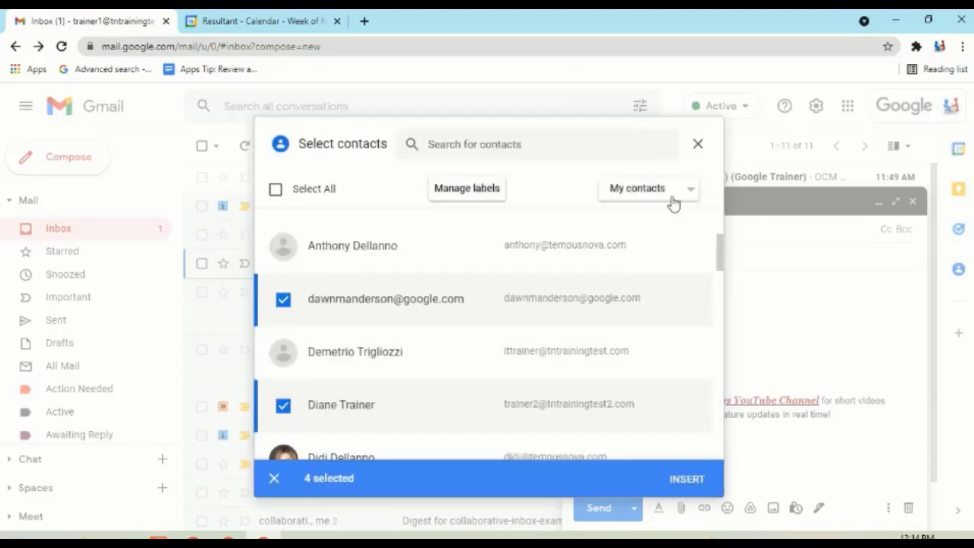
# Step: Filter the picker to the GGG group, untick two contacts, and close it
pyautogui.click(675, 195)
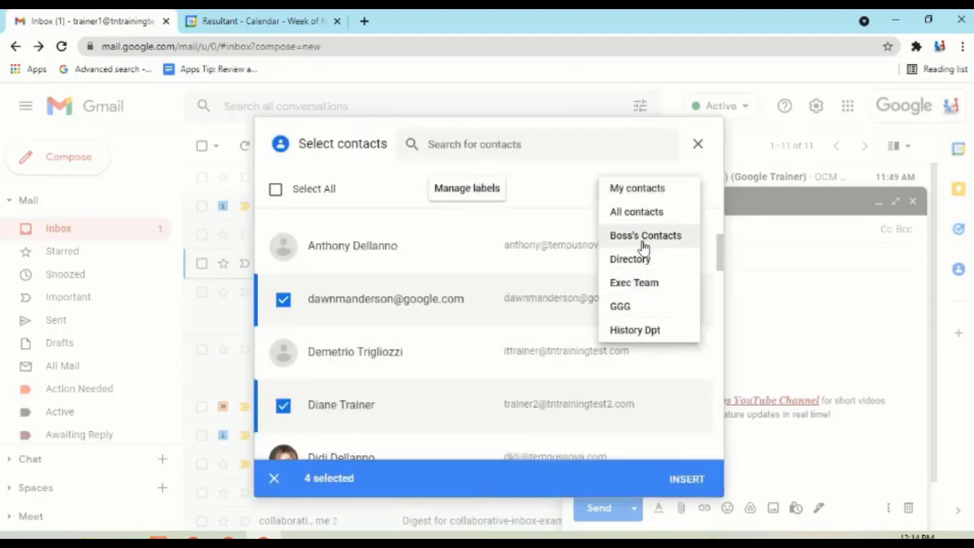
pyautogui.click(637, 308)
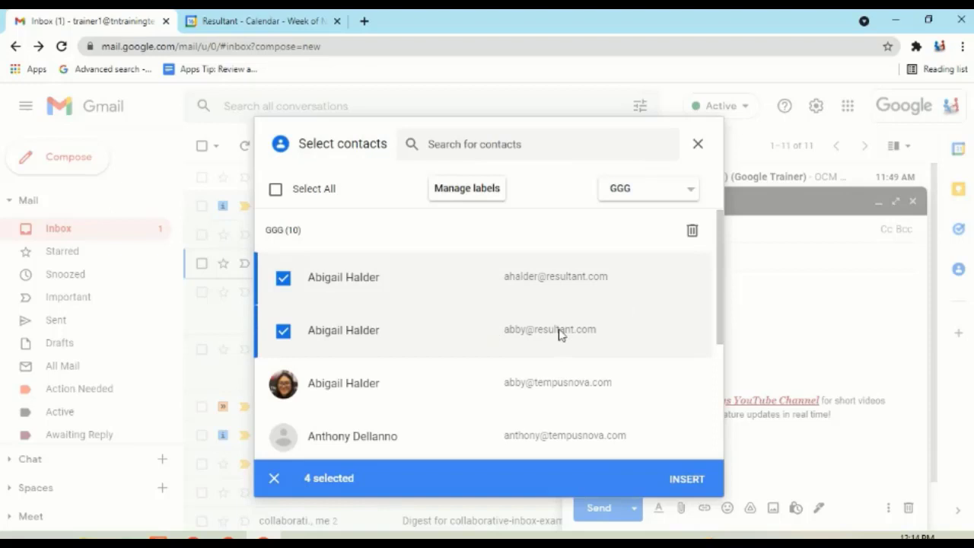
pyautogui.click(284, 331)
pyautogui.click(284, 278)
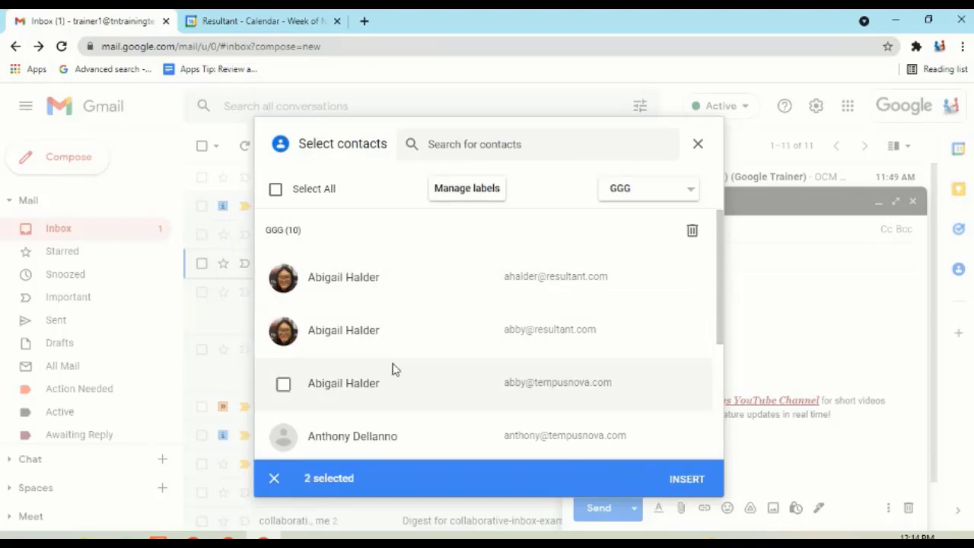
pyautogui.click(699, 144)
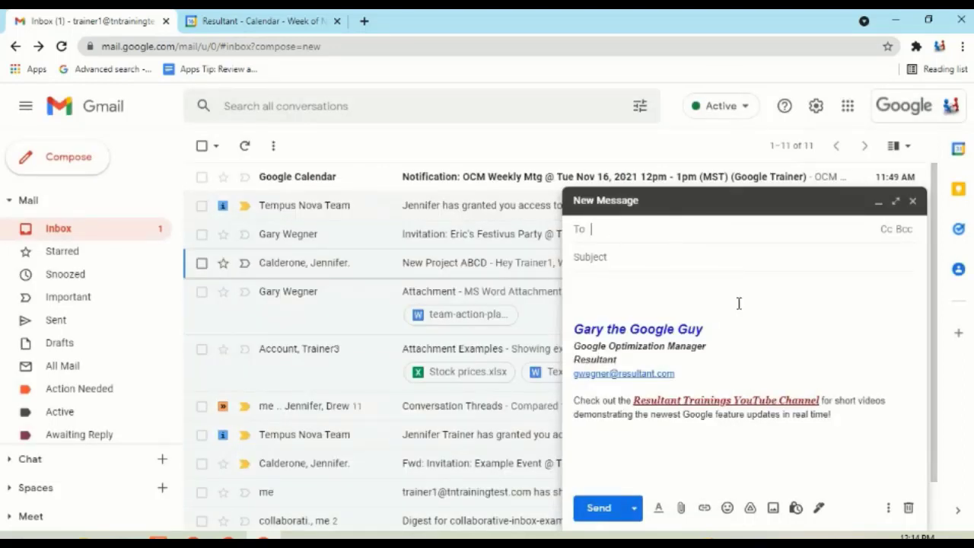
# Step: Address the draft to the GGG group via 'ggg', then remove every recipient chip
pyautogui.write('ggg')
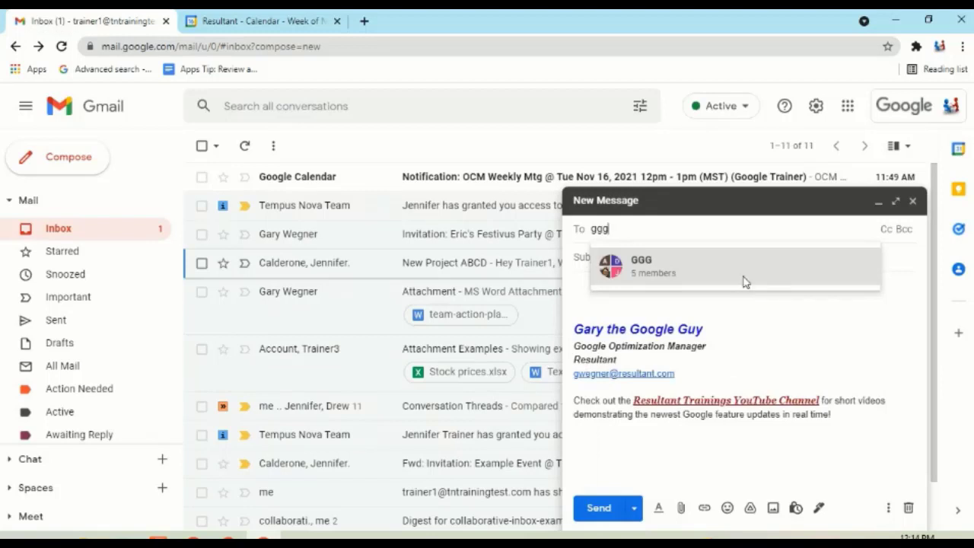
pyautogui.click(745, 282)
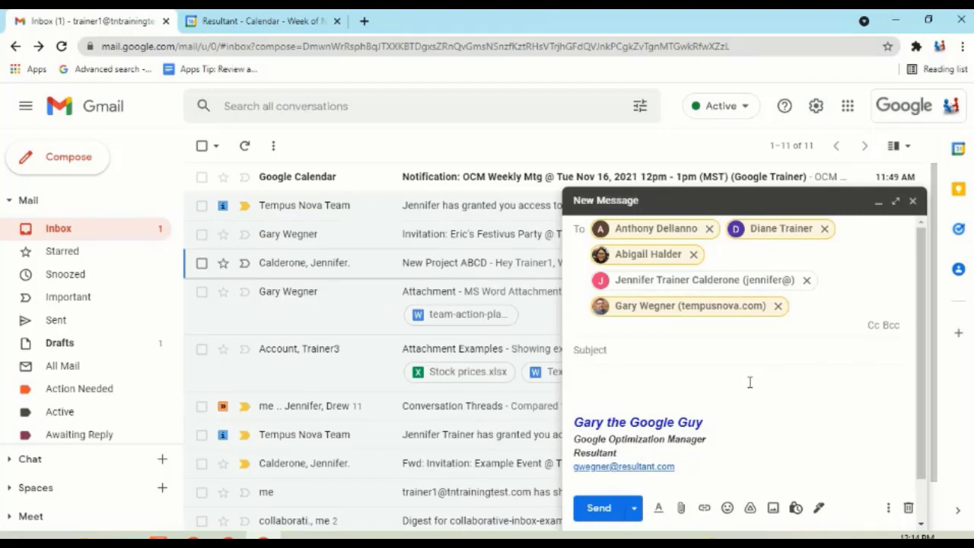
pyautogui.click(778, 305)
pyautogui.click(807, 280)
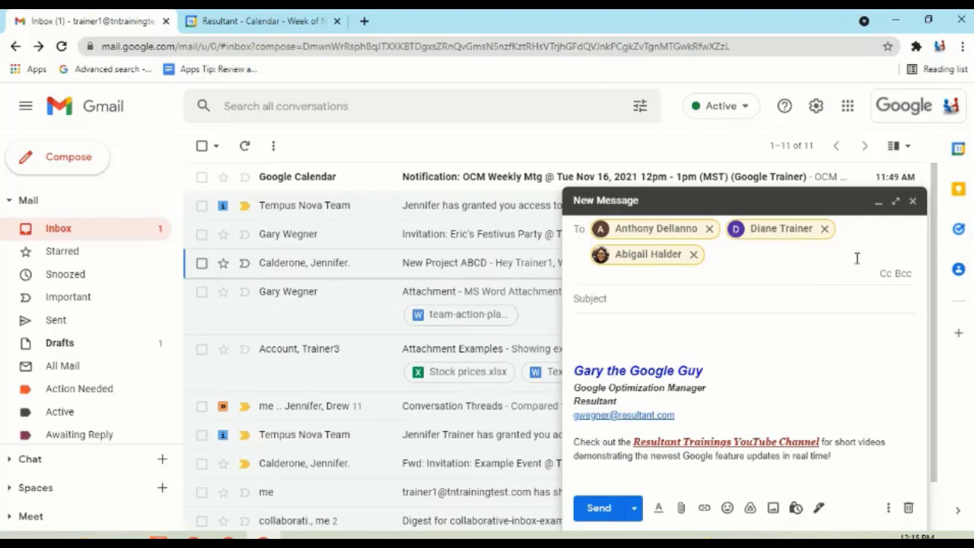
pyautogui.click(826, 230)
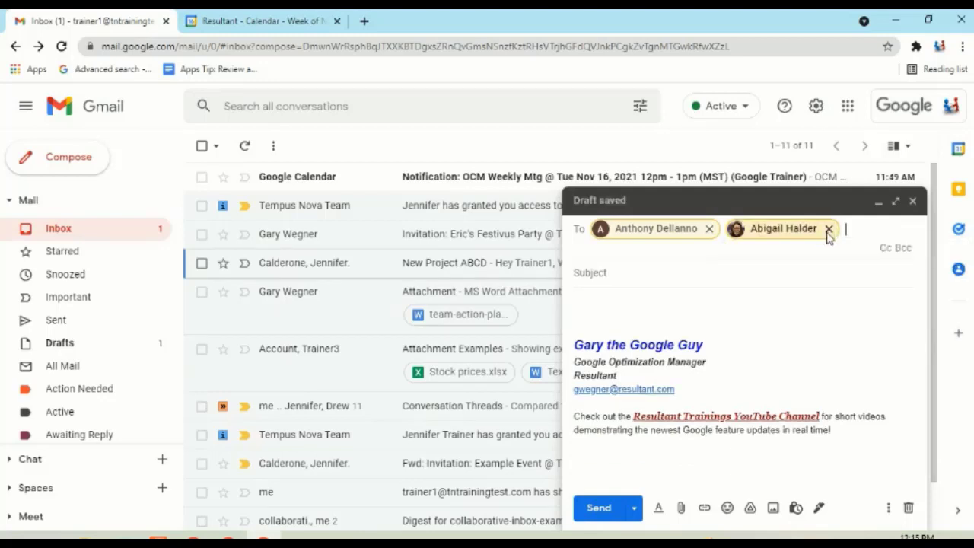
pyautogui.click(829, 231)
pyautogui.click(709, 228)
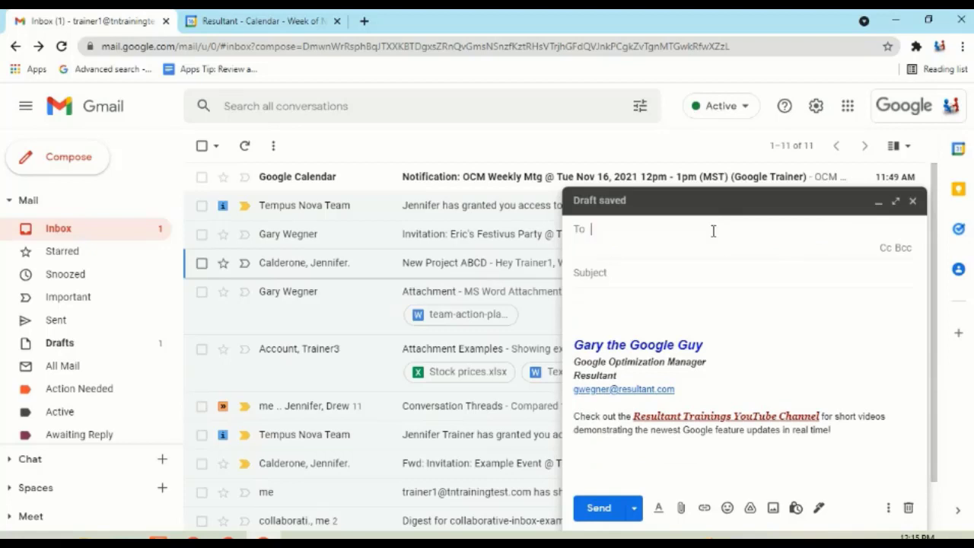
# Step: Open Google Contacts and select two starred contacts plus the Exec Team/GGG contact
pyautogui.click(847, 109)
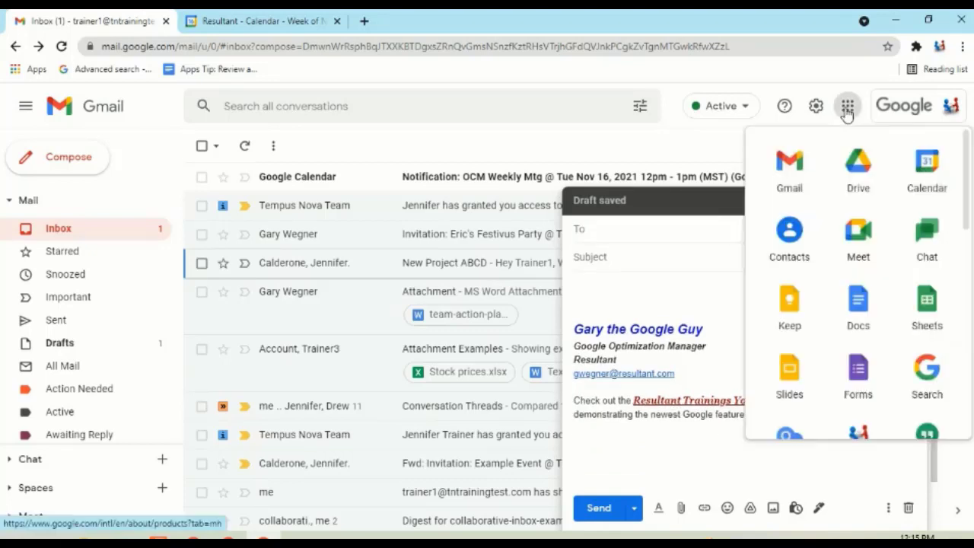
pyautogui.click(789, 245)
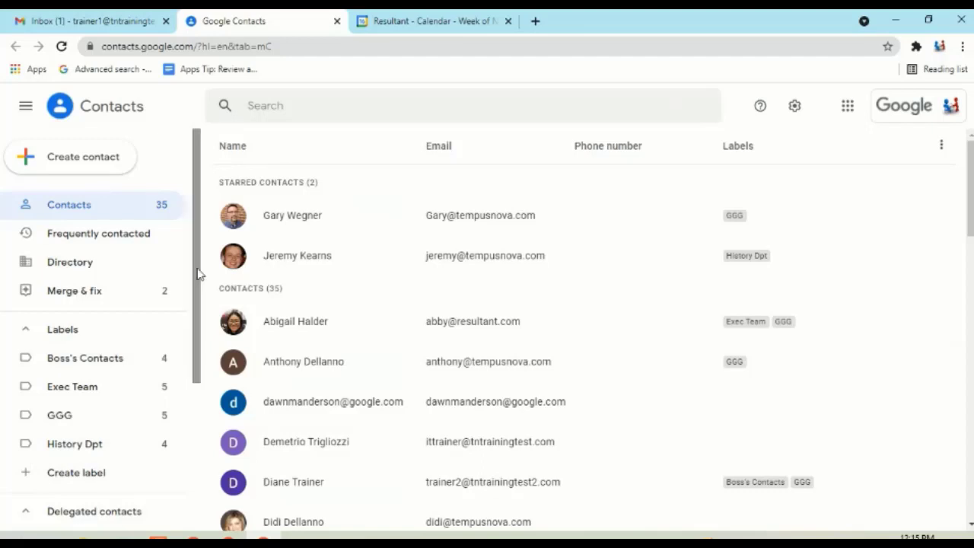
pyautogui.click(232, 217)
pyautogui.click(233, 255)
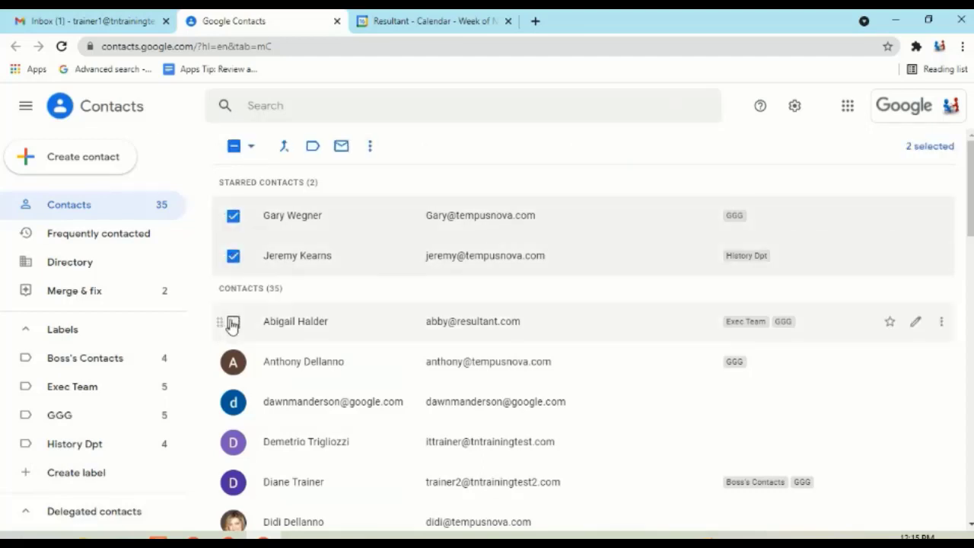
pyautogui.click(233, 321)
# Step: Remove the GGG label from the selected contacts, then reapply it
pyautogui.click(940, 325)
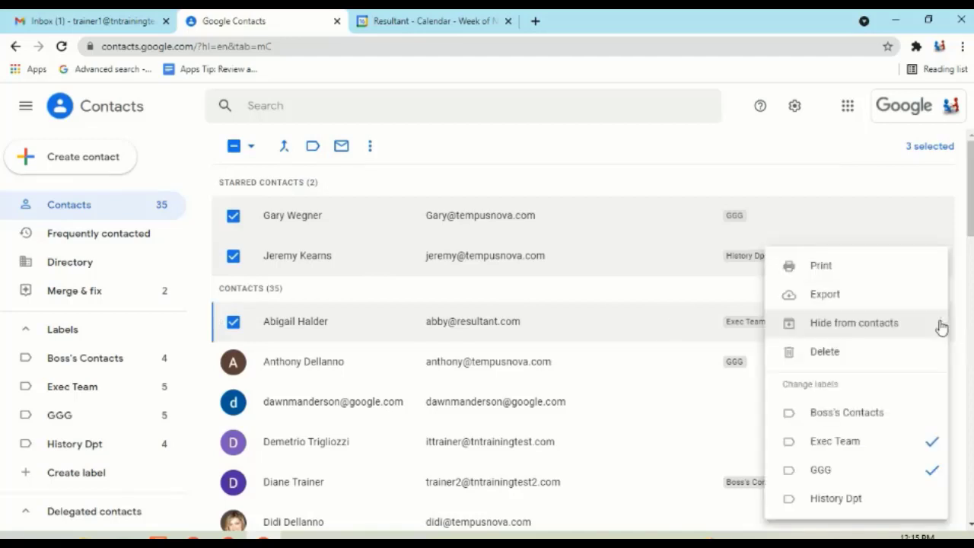
pyautogui.click(907, 472)
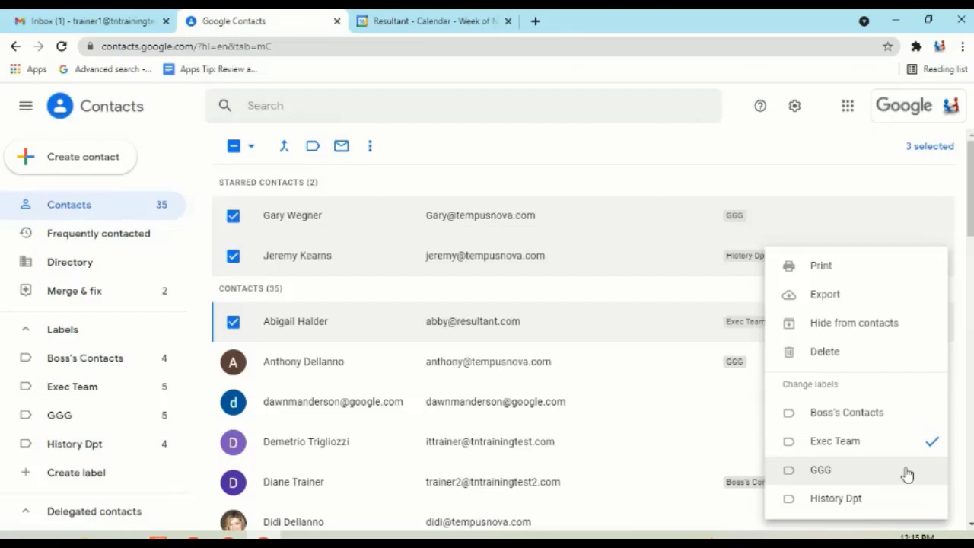
pyautogui.rightClick(907, 474)
pyautogui.click(906, 475)
pyautogui.click(908, 477)
# Step: Clear the contact selection and close the Contacts tab, returning to Gmail
pyautogui.click(834, 157)
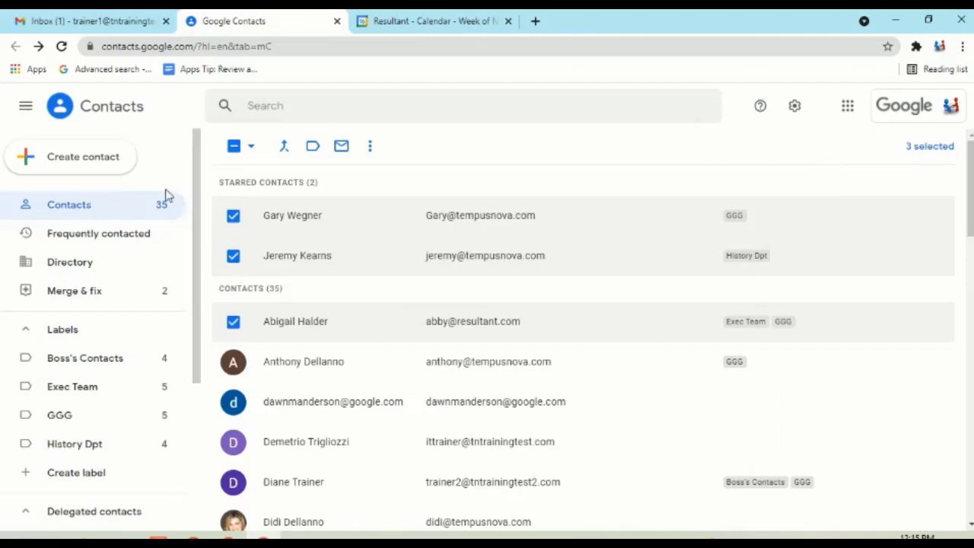
pyautogui.click(73, 209)
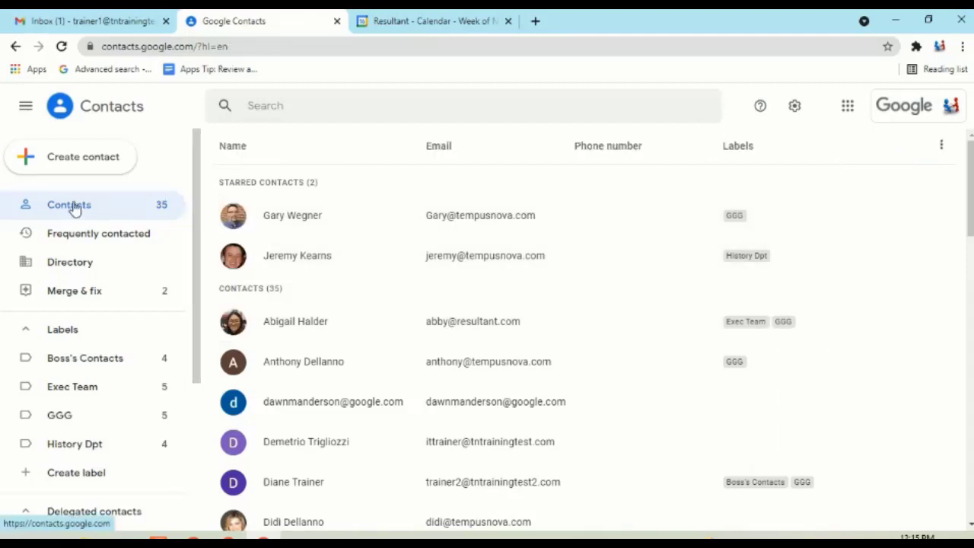
pyautogui.click(337, 22)
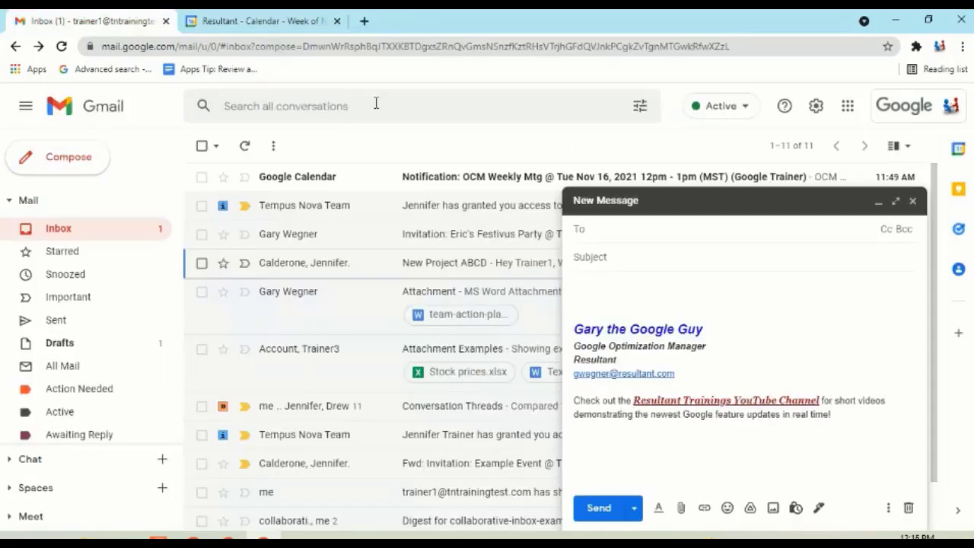